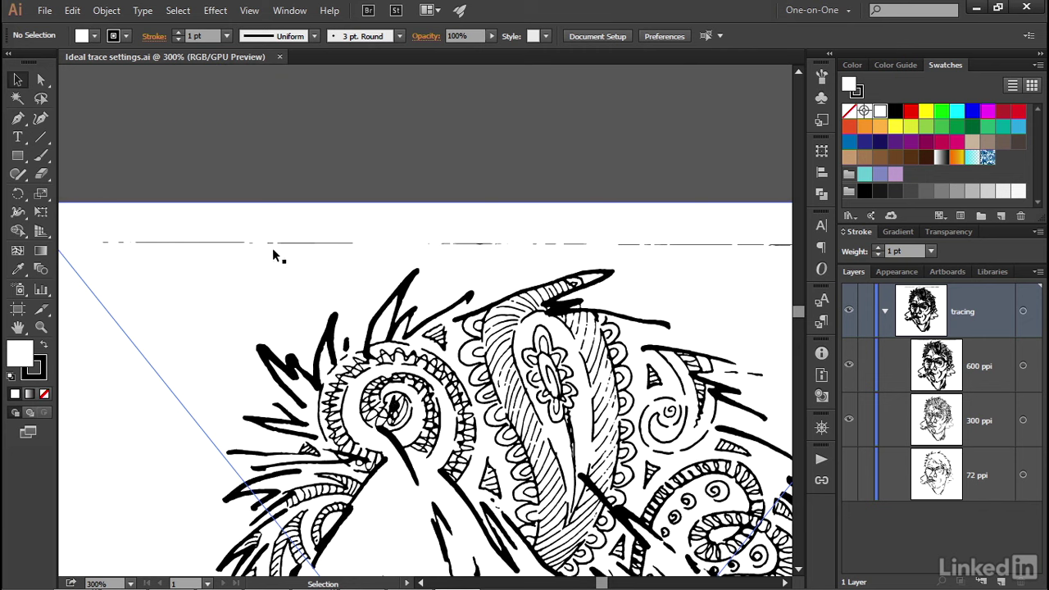
# Examine the stray speck beside the hair up close and return to the full artboard view
pyautogui.moveTo(754, 472)
pyautogui.mouseDown()
pyautogui.moveTo(339, 316)
pyautogui.moveTo(426, 215)
pyautogui.moveTo(496, 264)
pyautogui.mouseUp()
pyautogui.keyDown('ctrl'); pyautogui.click(543, 230); pyautogui.keyUp('ctrl')
pyautogui.click(435, 322)
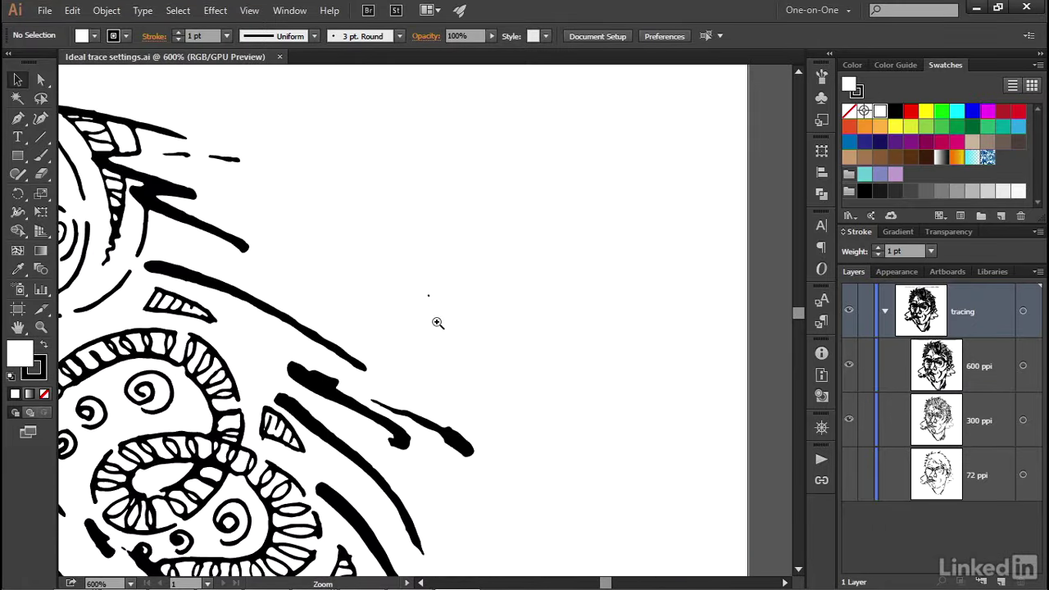
pyautogui.click(418, 303)
pyautogui.click(424, 328)
pyautogui.click(424, 328)
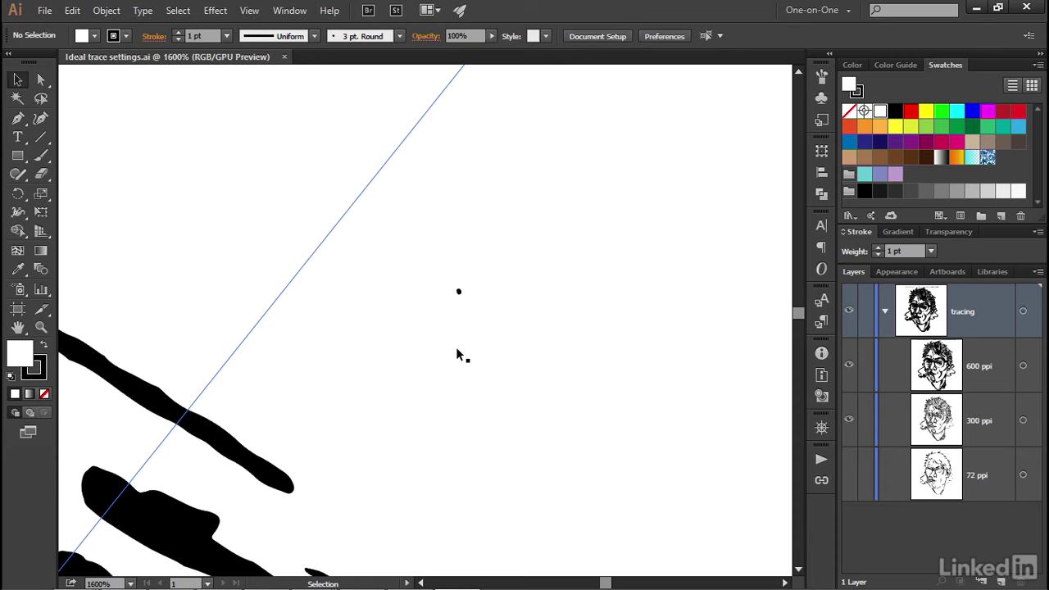
pyautogui.hotkey('ctrl', '0')
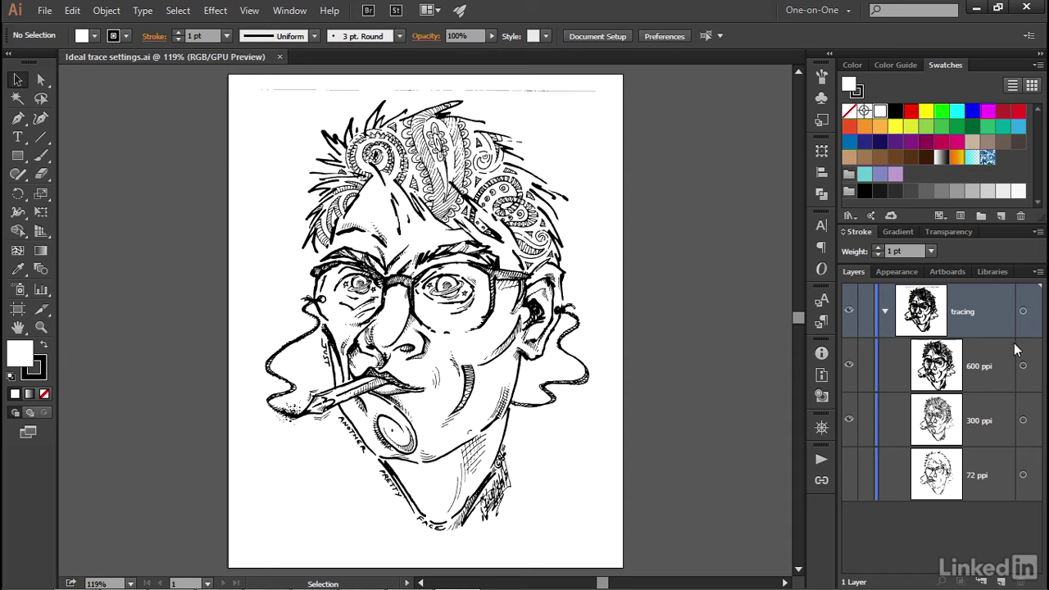
# Create a new layer named "expanded paths" above the tracing layer
pyautogui.keyDown('alt'); pyautogui.click(1002, 582); pyautogui.keyUp('alt')
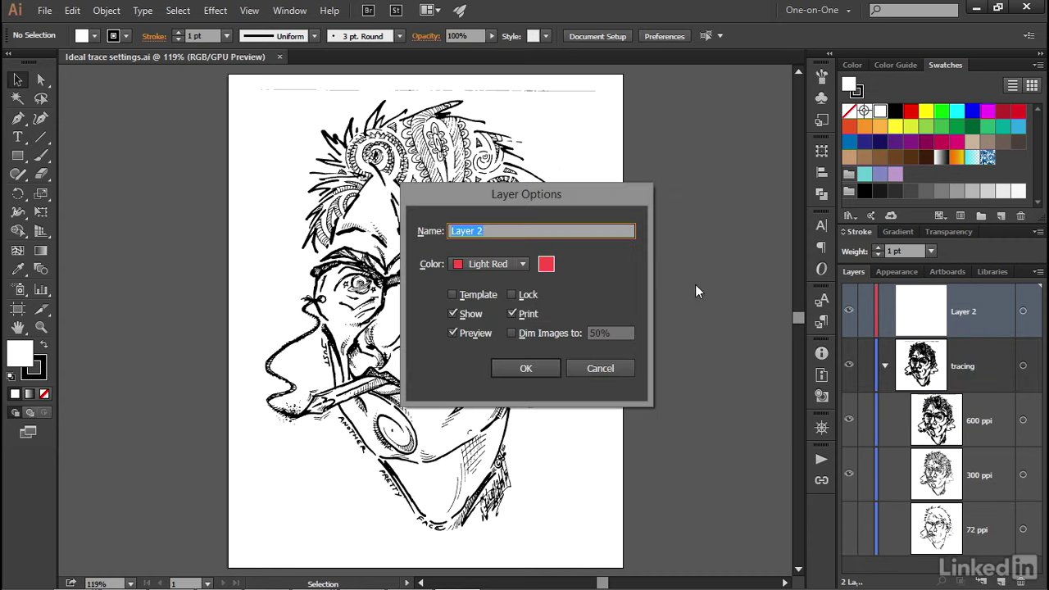
pyautogui.write('expanded paths')
pyautogui.click(531, 367)
# Duplicate the 600 ppi tracing onto the expanded paths layer, and collapse and hide the tracing layer
pyautogui.click(995, 425)
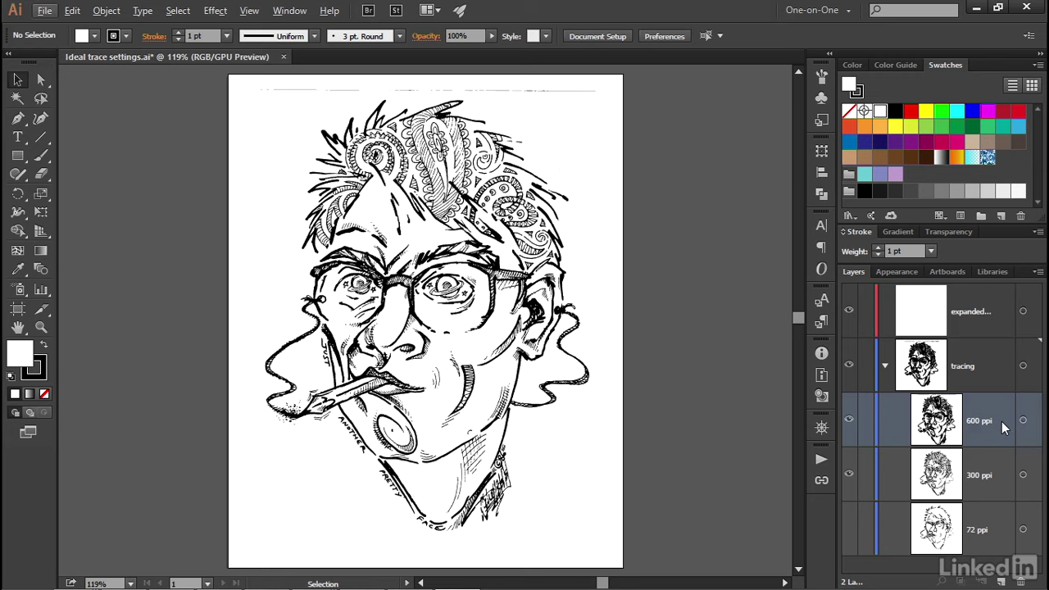
pyautogui.click(1022, 420)
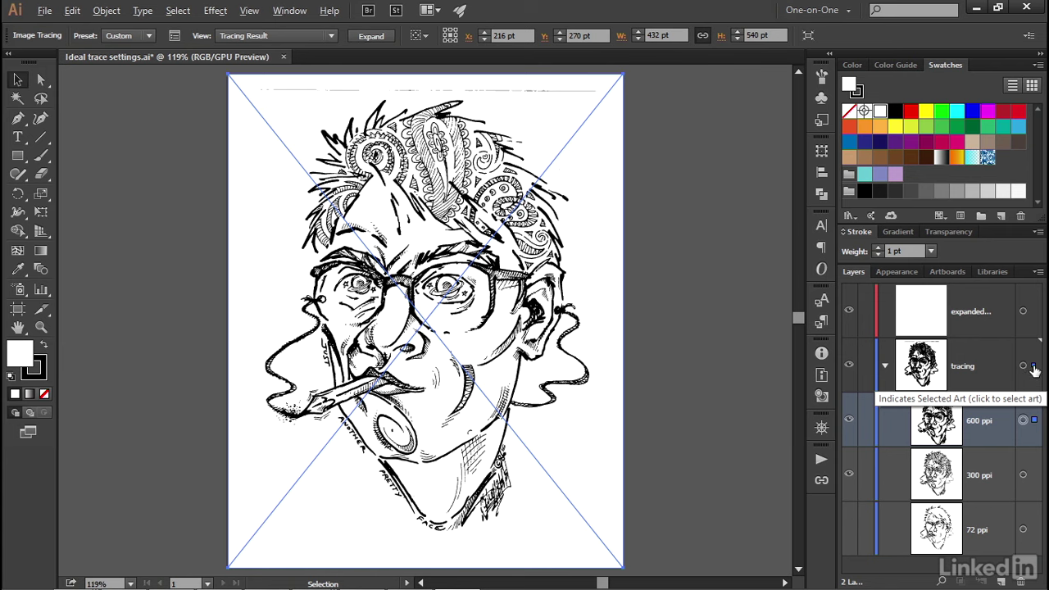
pyautogui.moveTo(1035, 370); pyautogui.dragTo(1033, 318)
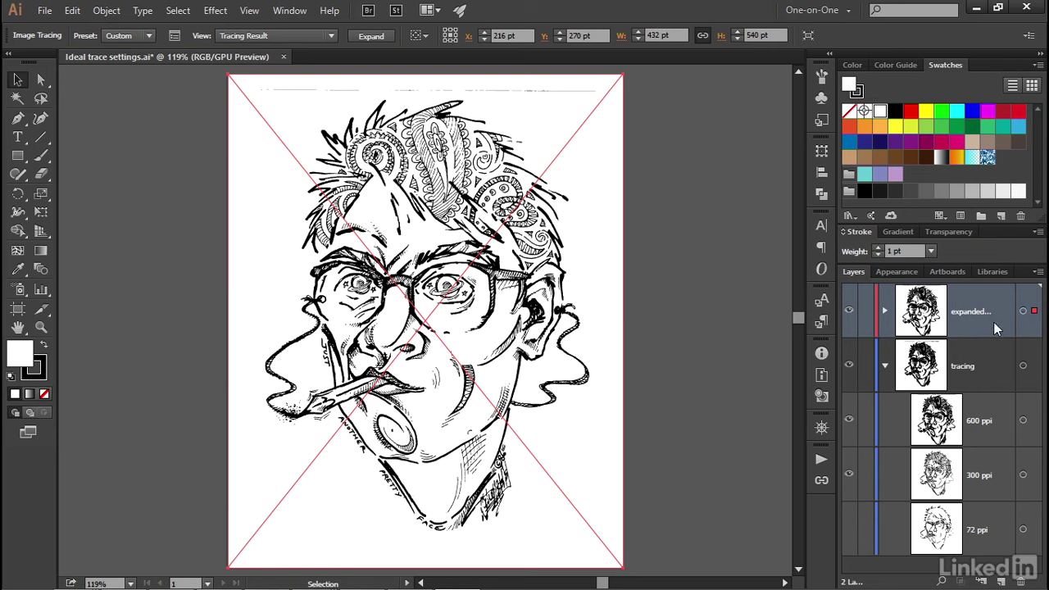
pyautogui.click(884, 366)
pyautogui.click(849, 365)
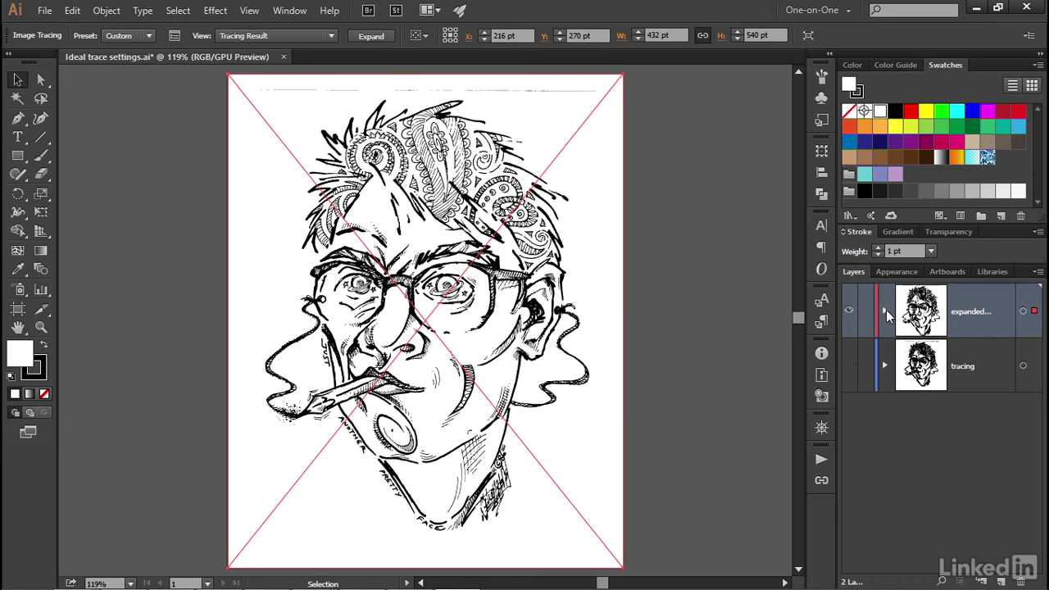
# Expand the duplicated image tracing into editable paths and ungroup them
pyautogui.click(371, 36)
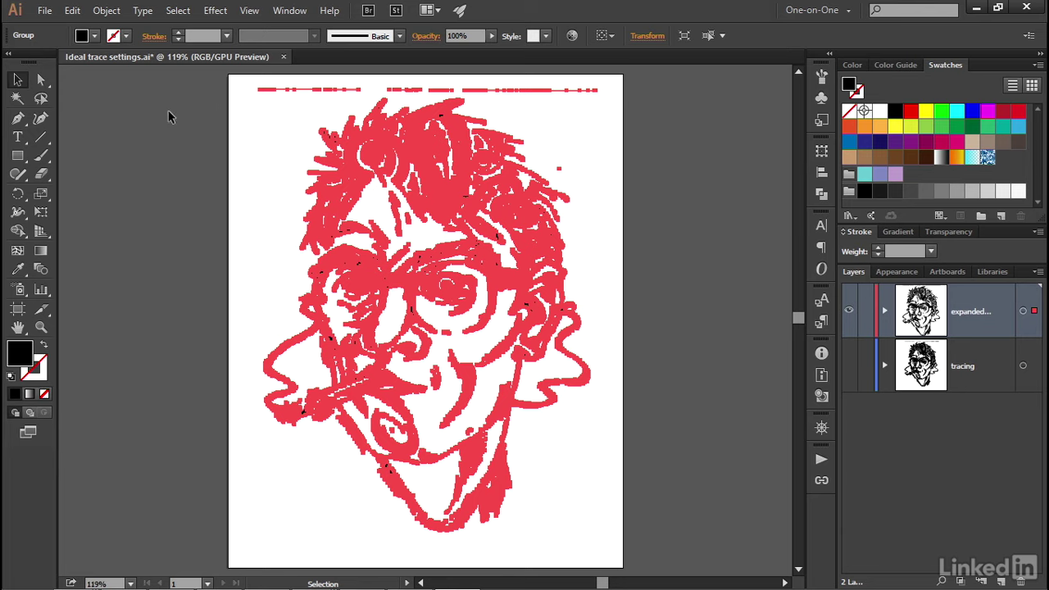
pyautogui.click(108, 11)
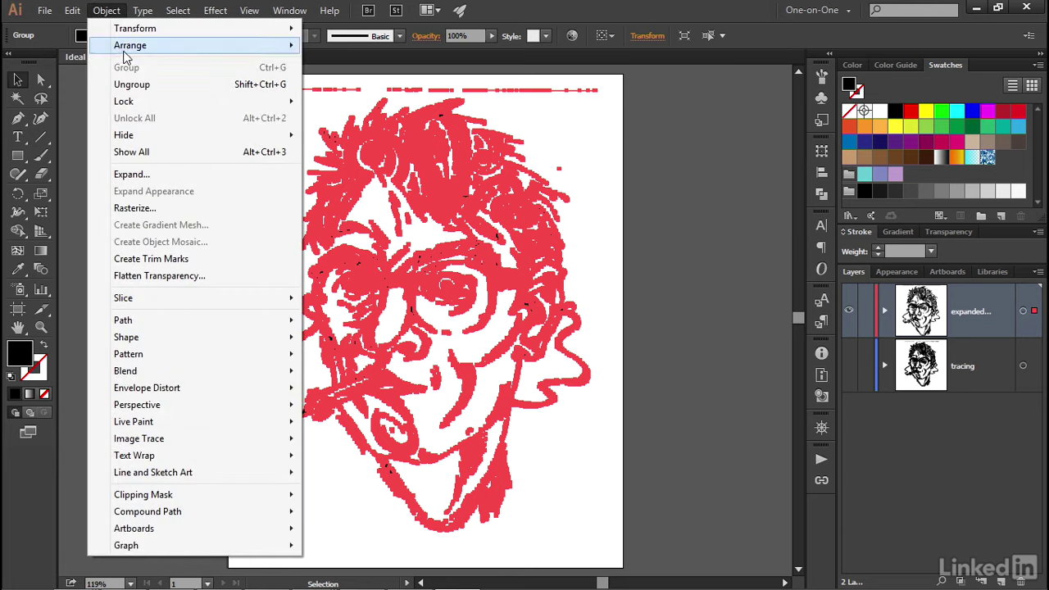
pyautogui.click(184, 86)
# Delete the stray speck beside the hair and the broken horizontal line above the head
pyautogui.hotkey('ctrl', '+')
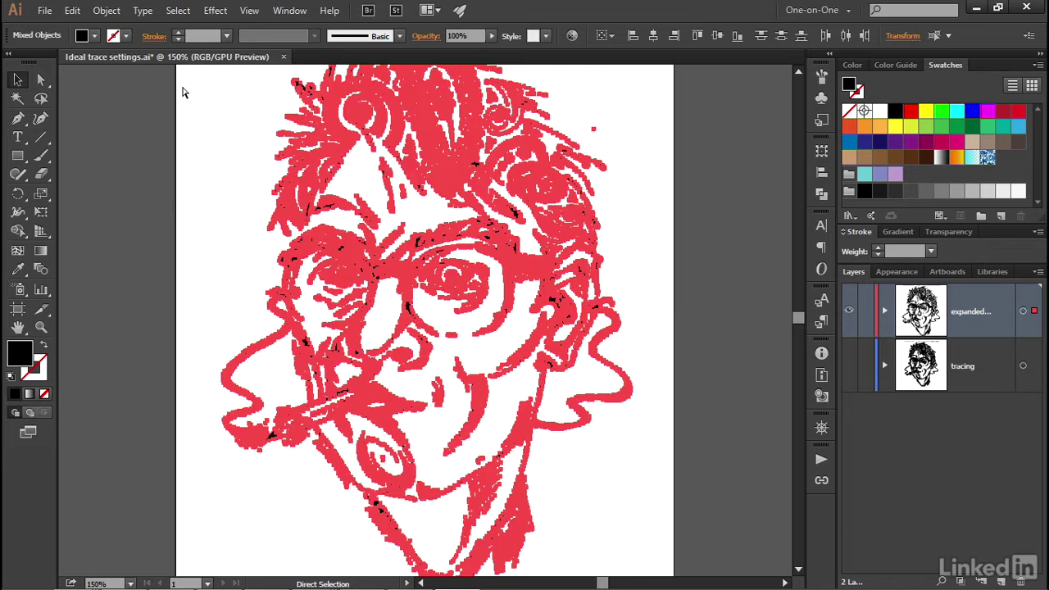
pyautogui.hotkey('ctrl', '+')
pyautogui.press('space')
pyautogui.moveTo(372, 214); pyautogui.dragTo(371, 413)
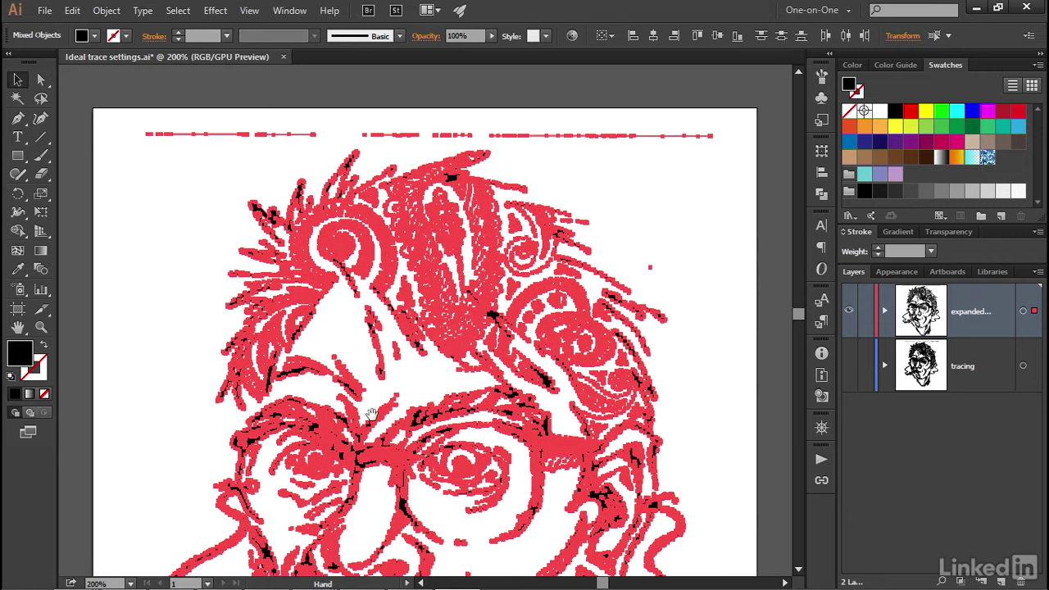
pyautogui.click(636, 256)
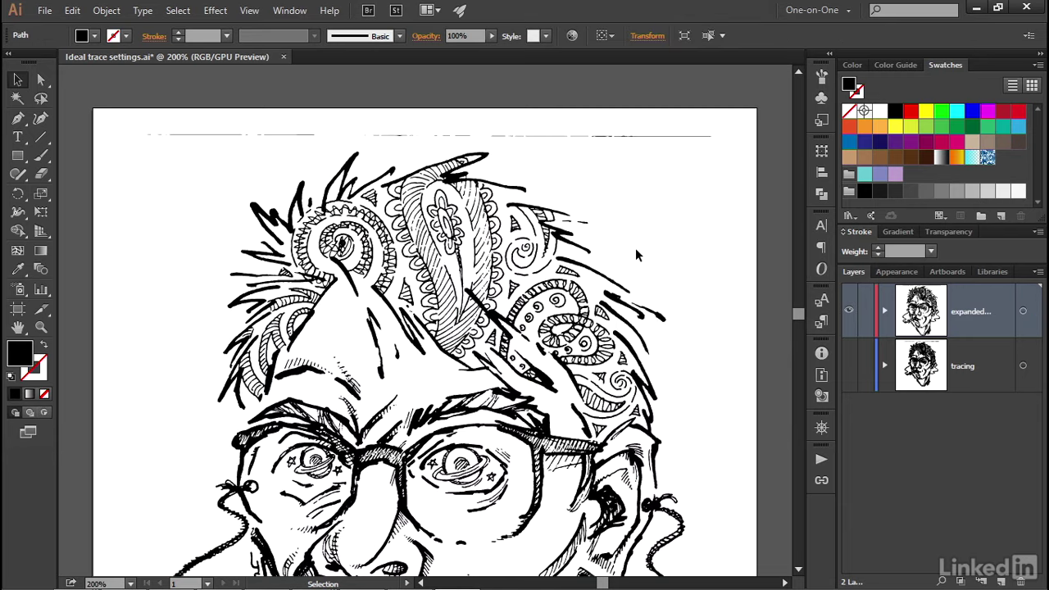
pyautogui.press('Delete')
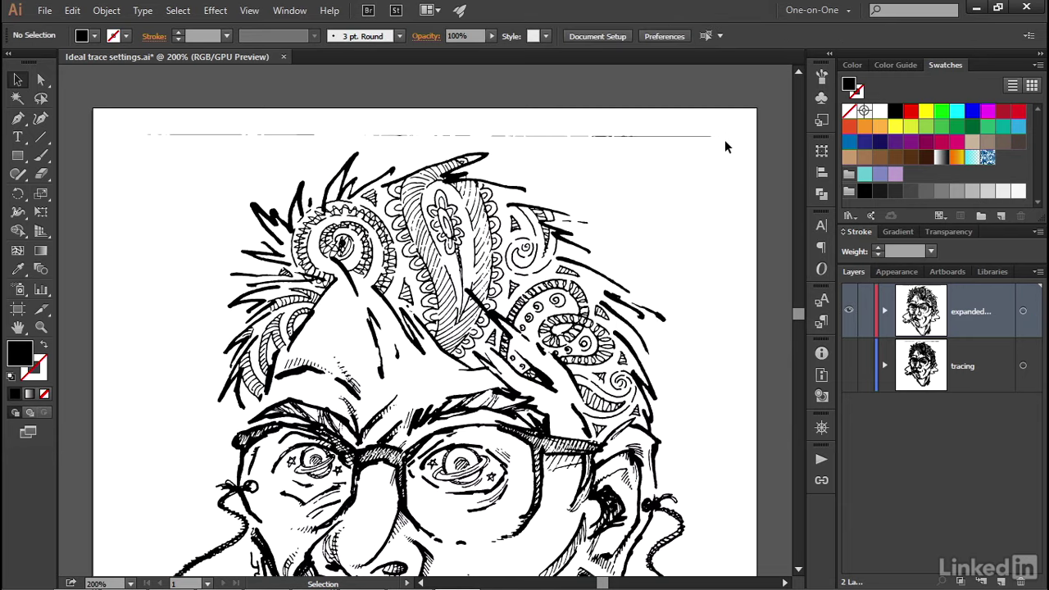
pyautogui.moveTo(725, 141); pyautogui.dragTo(119, 129)
pyautogui.press('Delete')
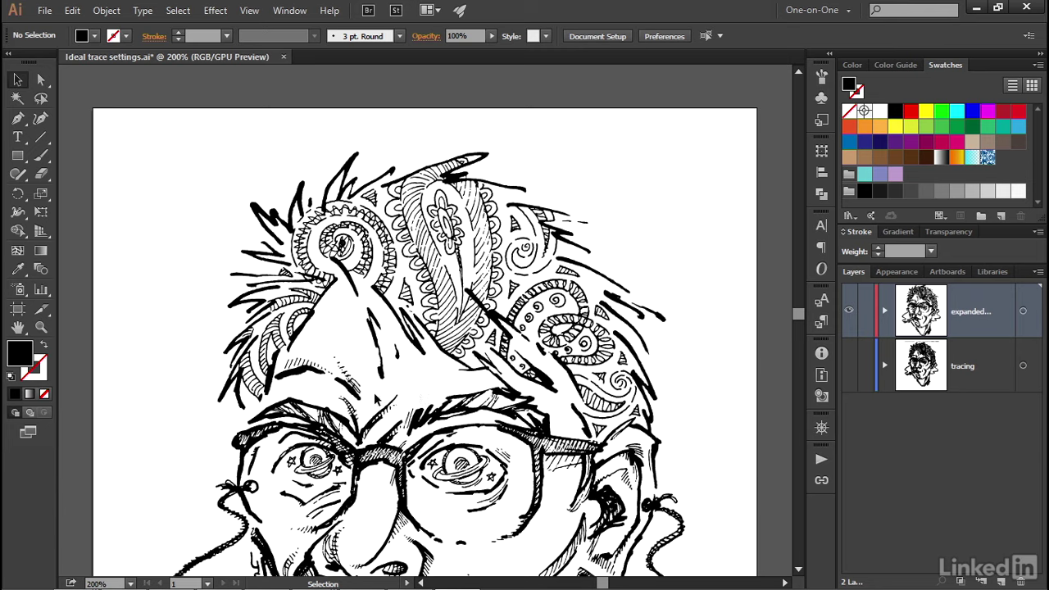
# Select all the expanded paths of the face and hide their selection edges
pyautogui.moveTo(417, 380); pyautogui.dragTo(417, 198)
pyautogui.press('ctrl')
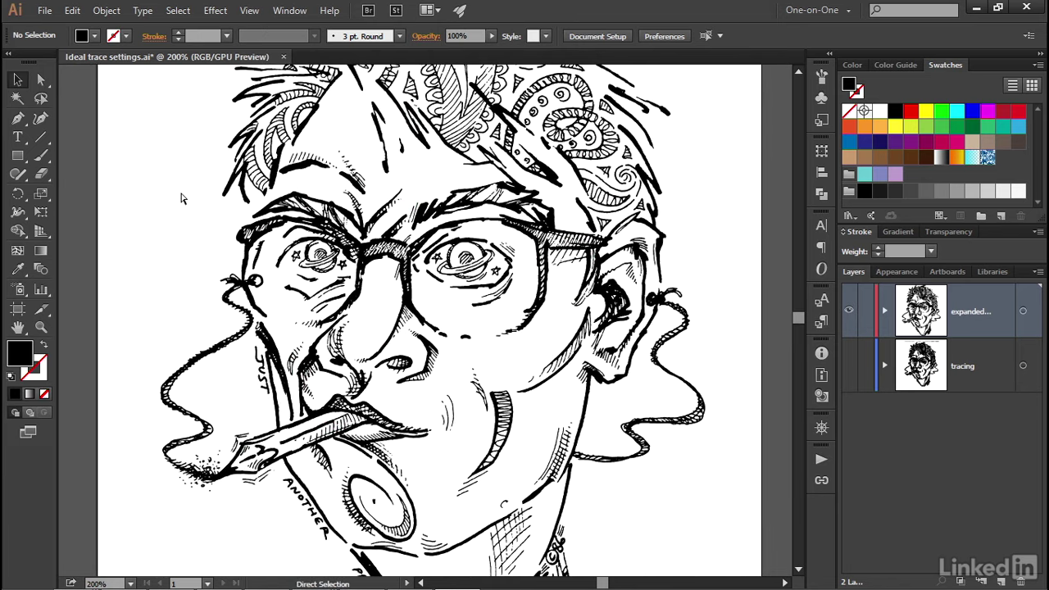
pyautogui.hotkey('ctrl', 'a')
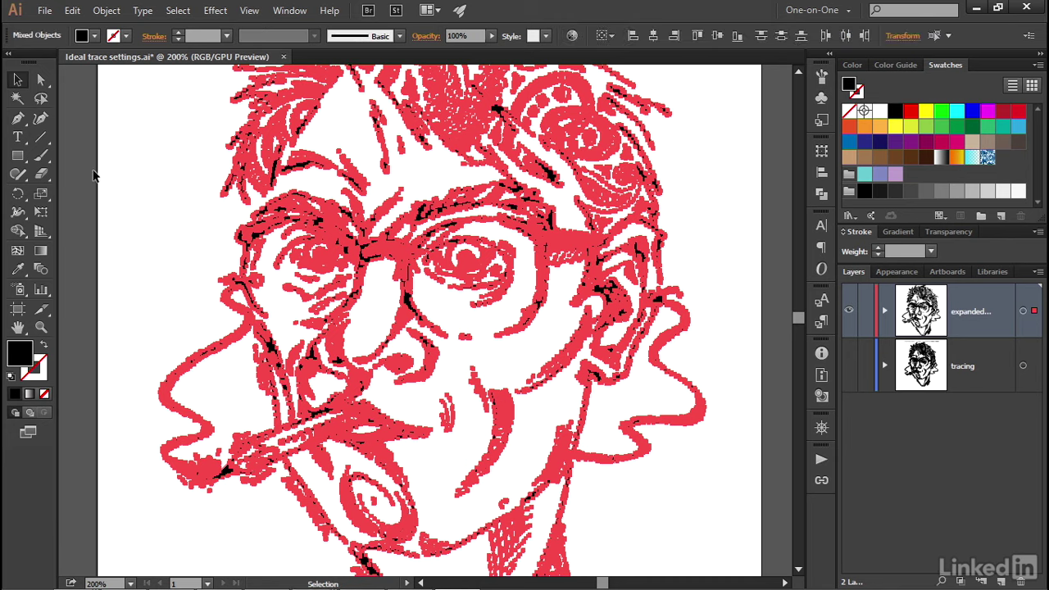
pyautogui.press('ctrl')
pyautogui.hotkey('ctrl', 'shift', 'a')
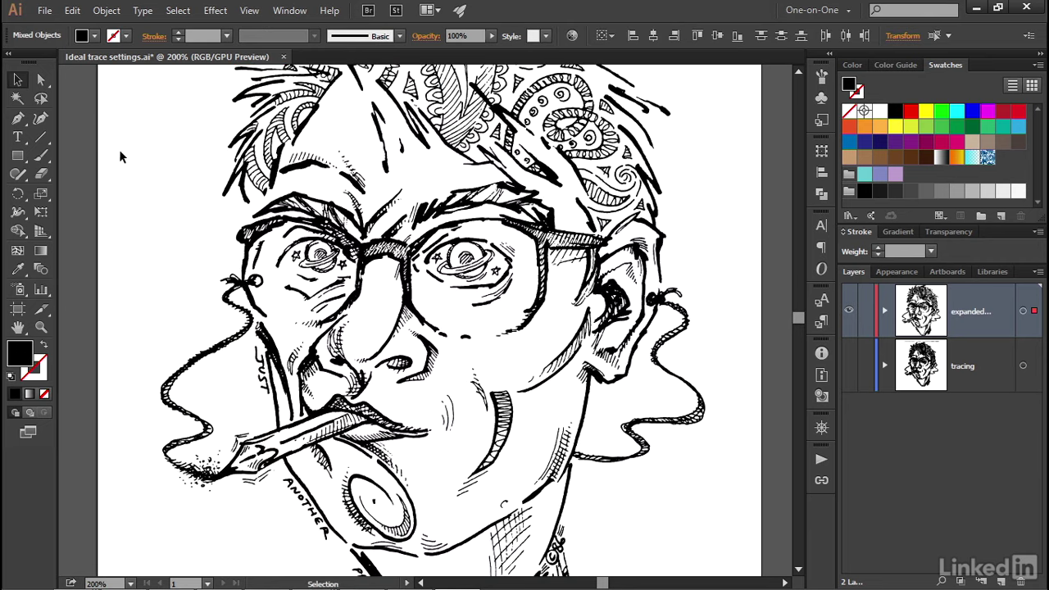
# Start the Simplify command on the selected paths with the preview enabled, and try an angle threshold of 180°
pyautogui.click(106, 12)
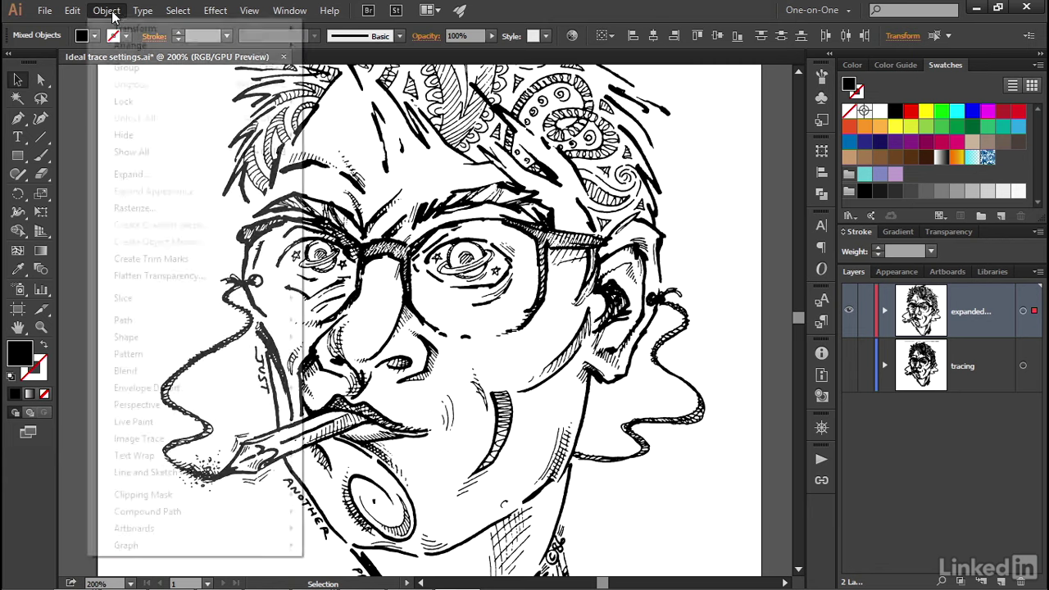
pyautogui.moveTo(188, 321)
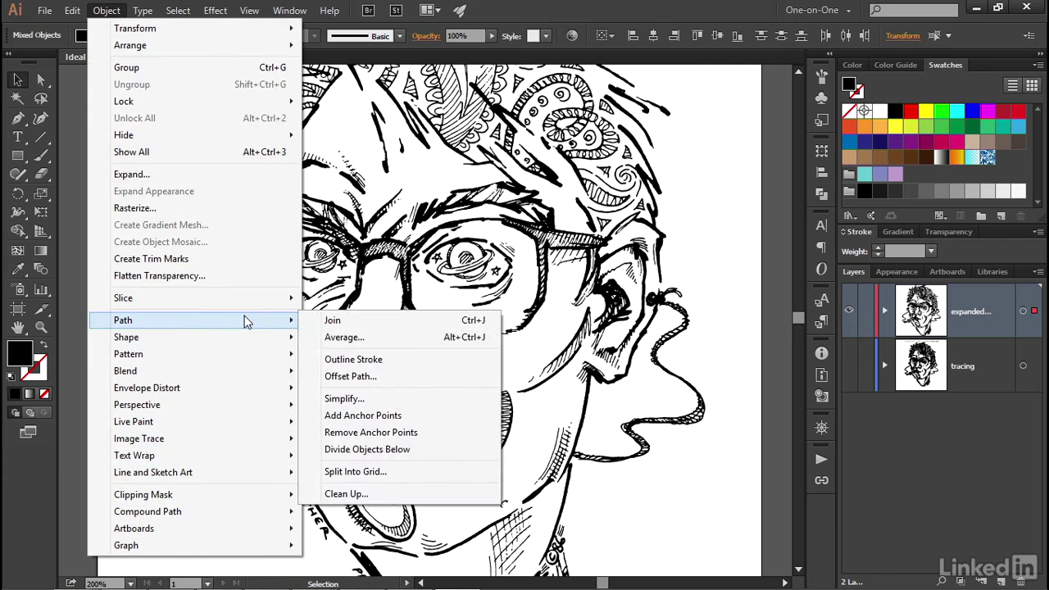
pyautogui.click(379, 400)
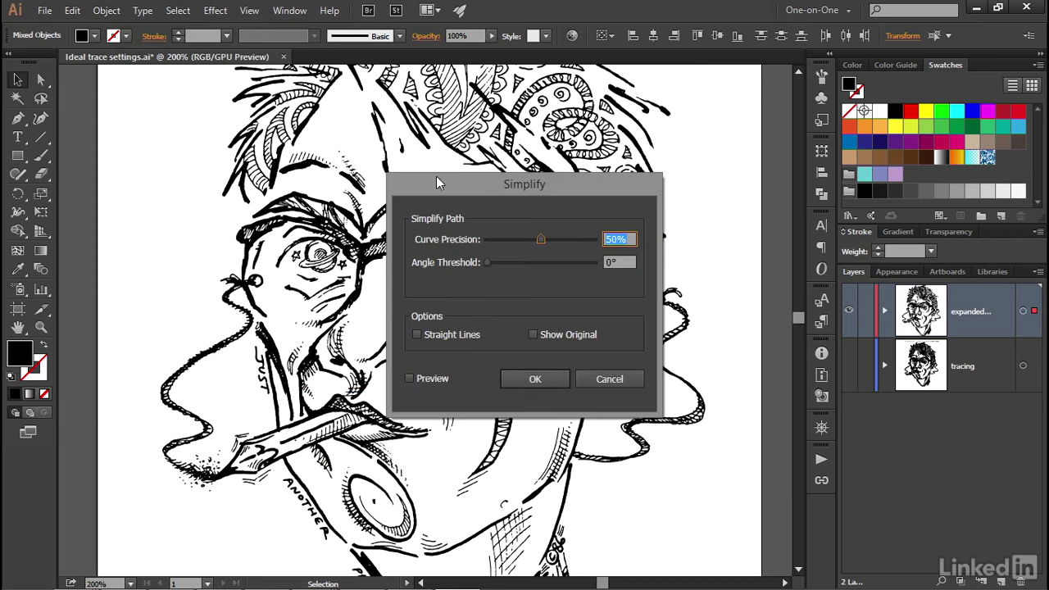
pyautogui.moveTo(430, 189); pyautogui.dragTo(672, 136)
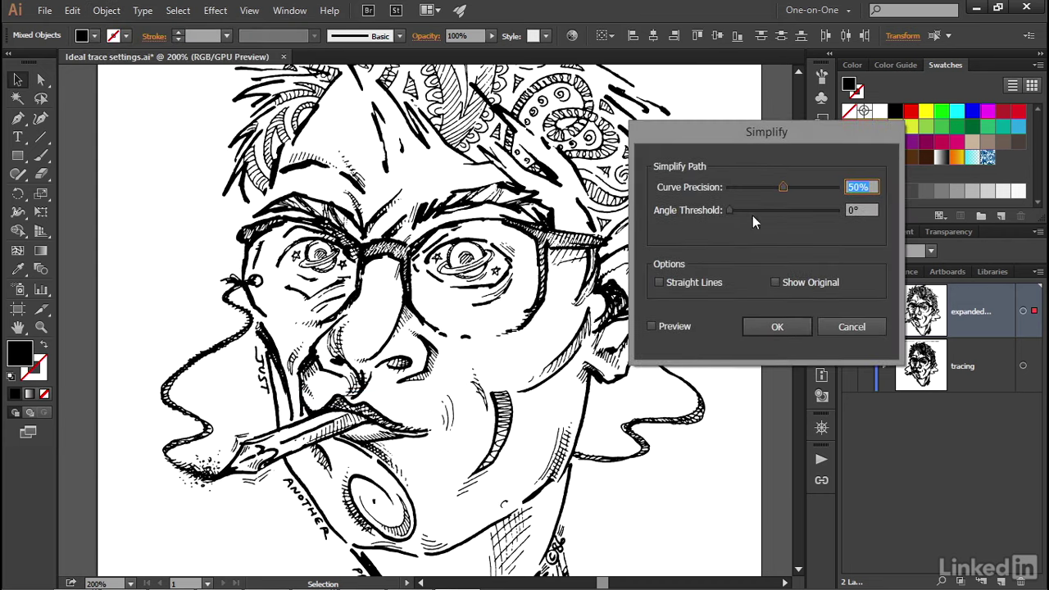
pyautogui.click(650, 327)
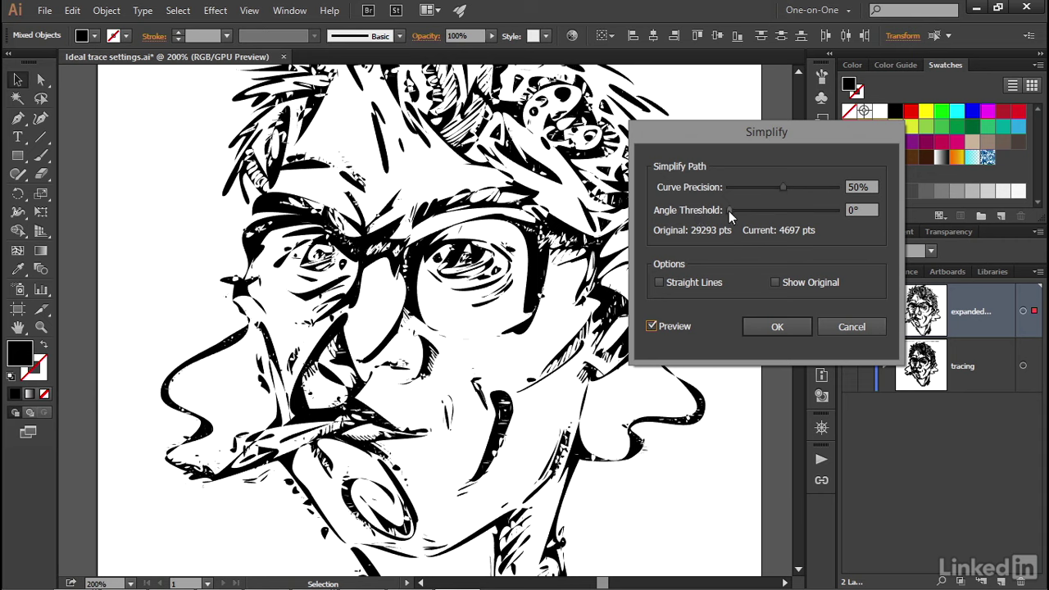
pyautogui.moveTo(728, 211); pyautogui.dragTo(840, 221)
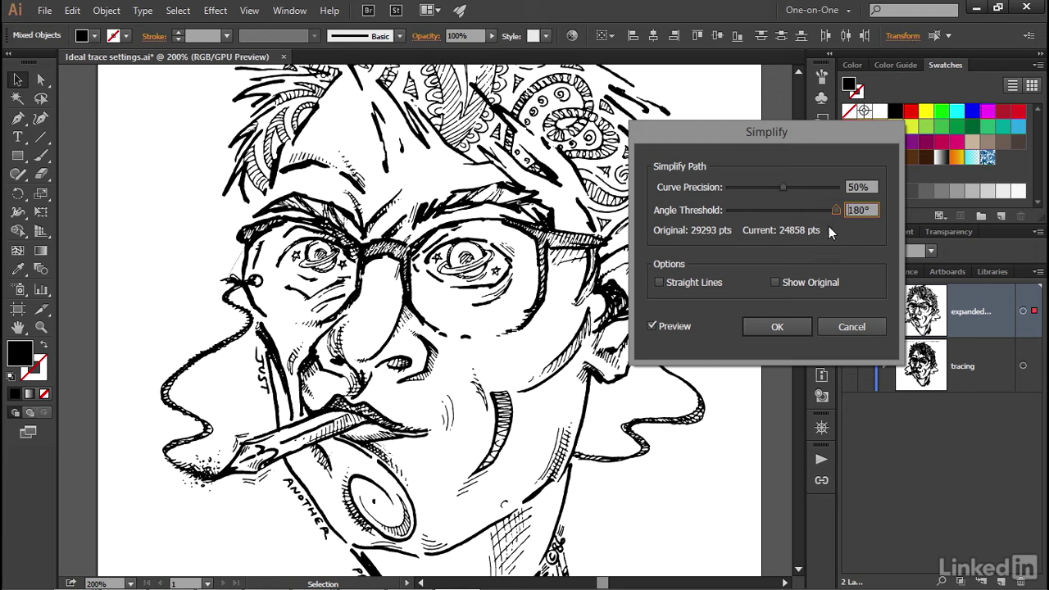
# Set the angle threshold to 150° and the curve precision to 98%, and apply the simplification
pyautogui.doubleClick(857, 210)
pyautogui.write('150')
pyautogui.moveTo(783, 187); pyautogui.dragTo(826, 190)
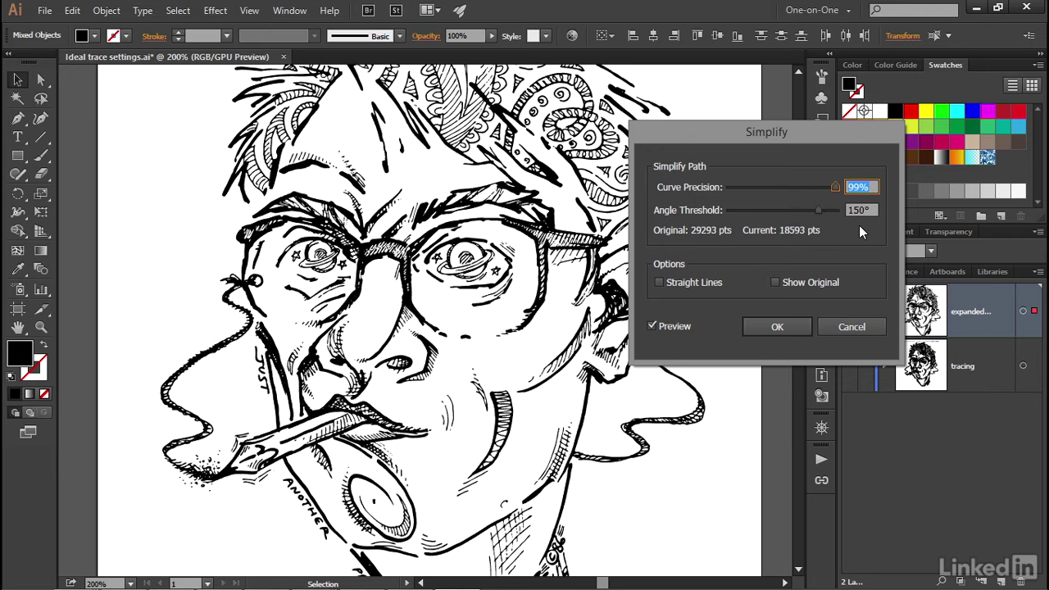
pyautogui.press('Down')
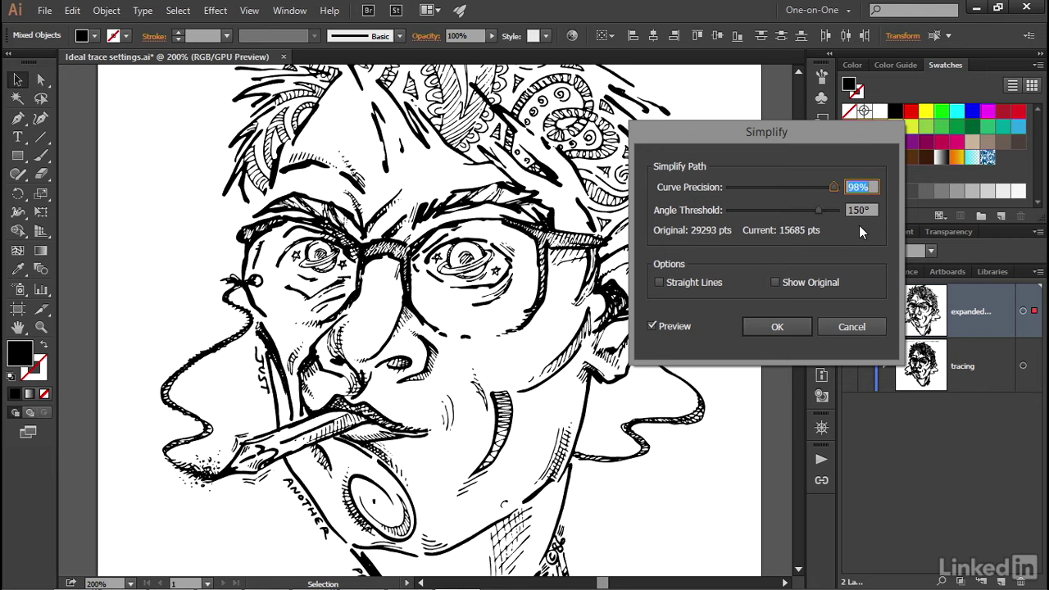
pyautogui.press('Down')
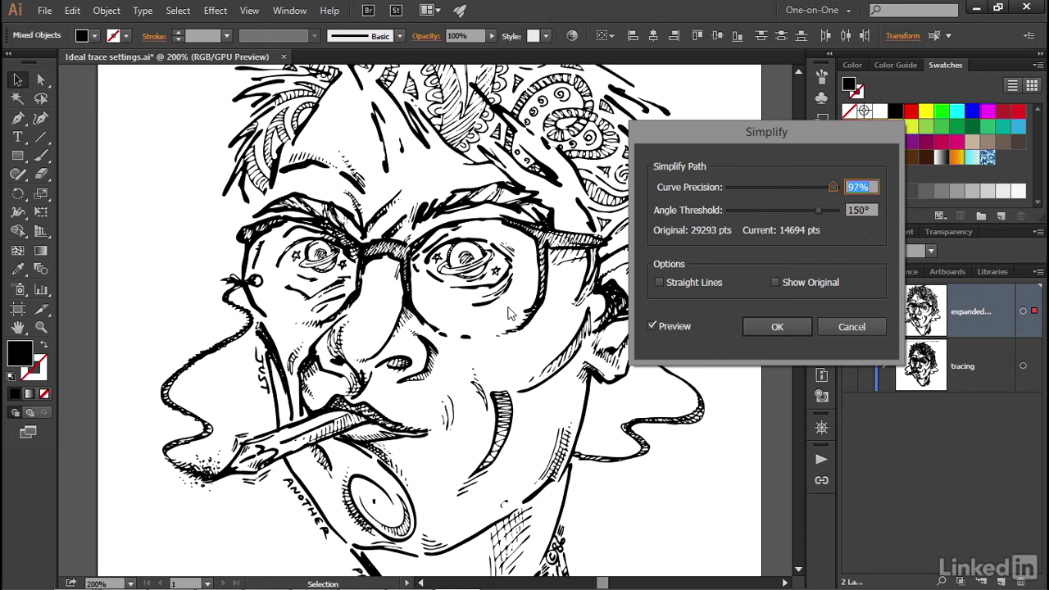
pyautogui.press('Up')
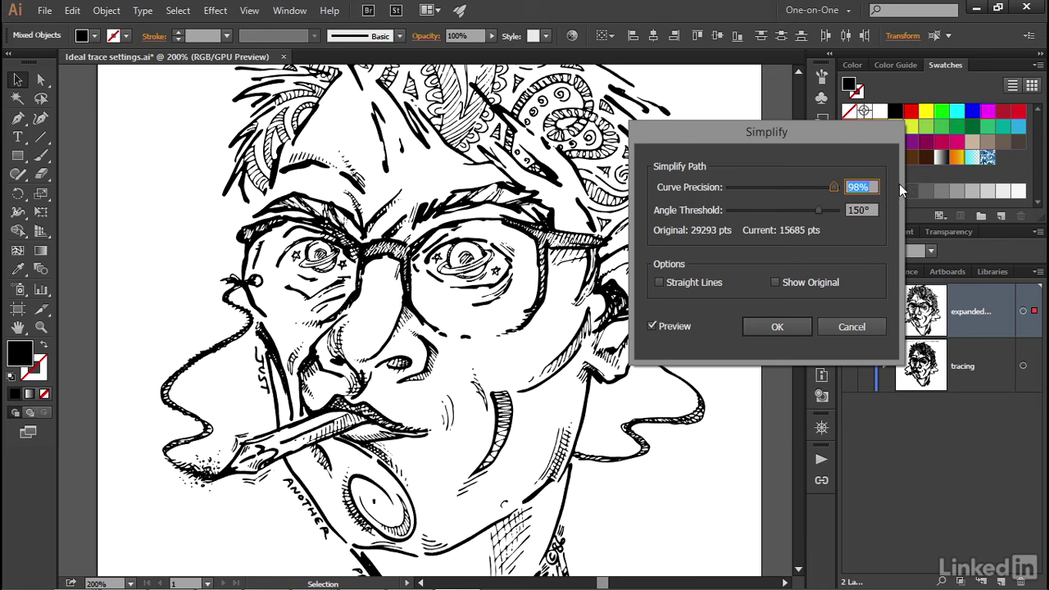
pyautogui.click(869, 185)
pyautogui.click(796, 330)
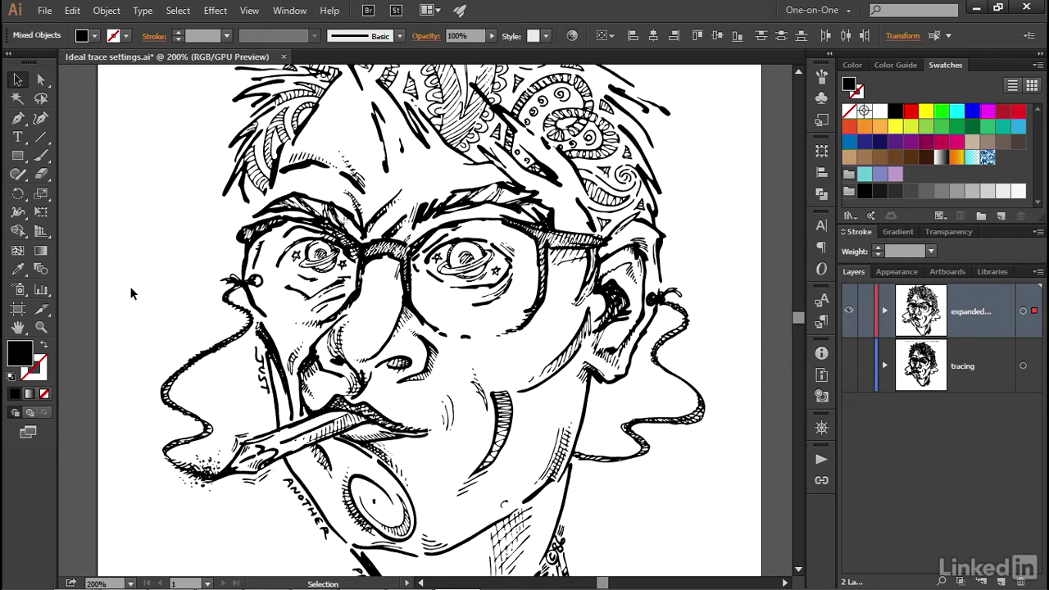
# Show the selection edges again to inspect the simplified anchor points around the eyes and nose, and deselect the artwork
pyautogui.hotkey('ctrl', '=')
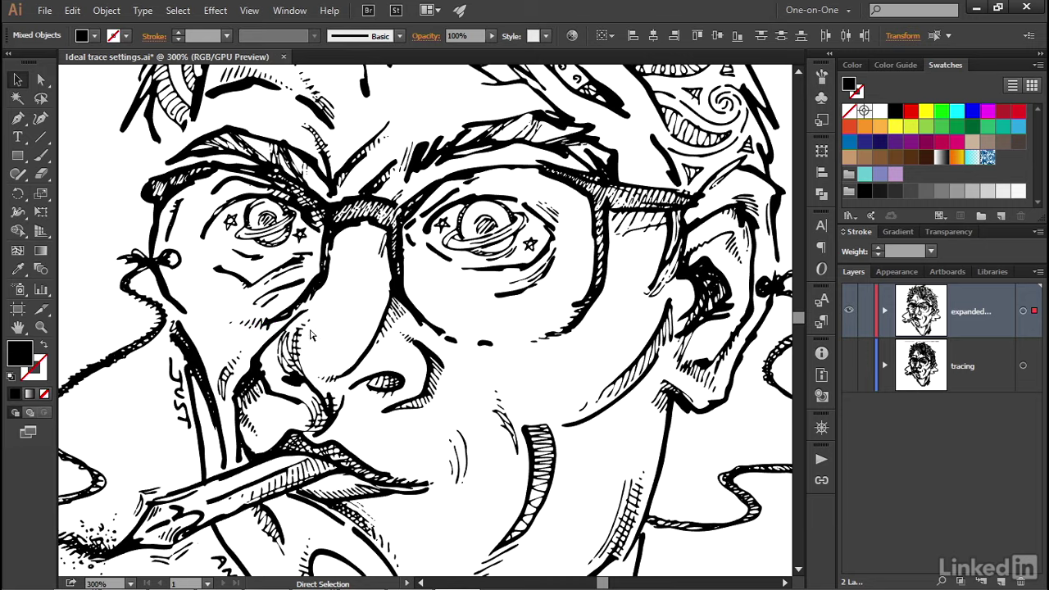
pyautogui.hotkey('ctrl', '=')
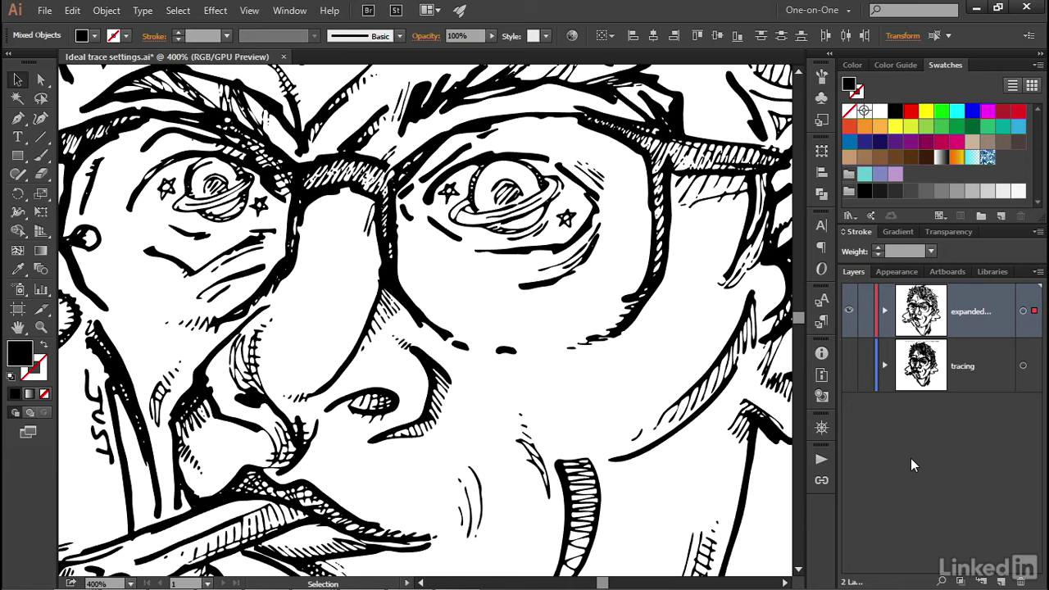
pyautogui.hotkey('ctrl', 'h')
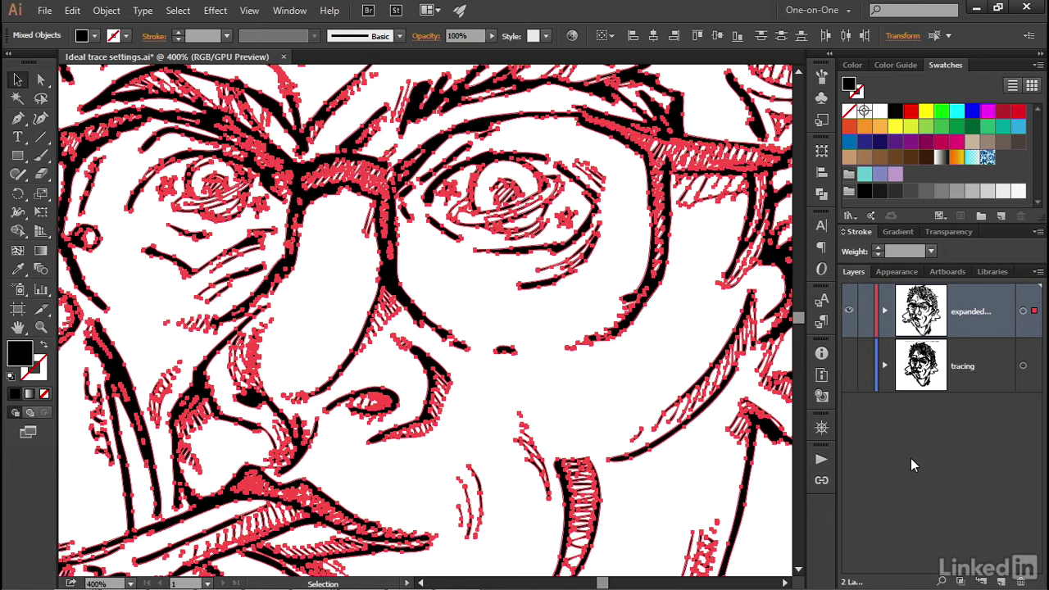
pyautogui.click(625, 379)
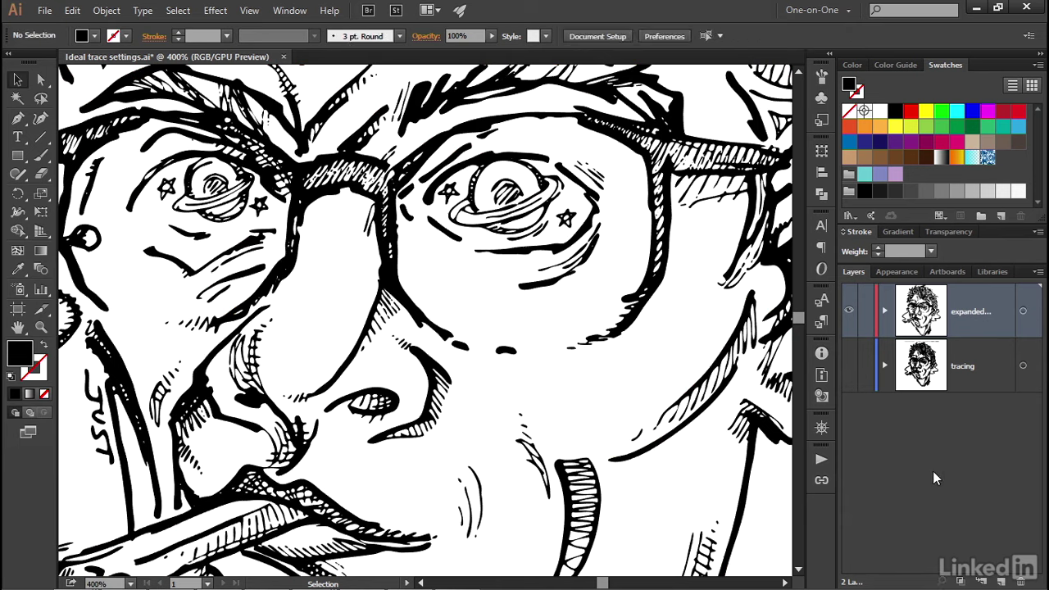